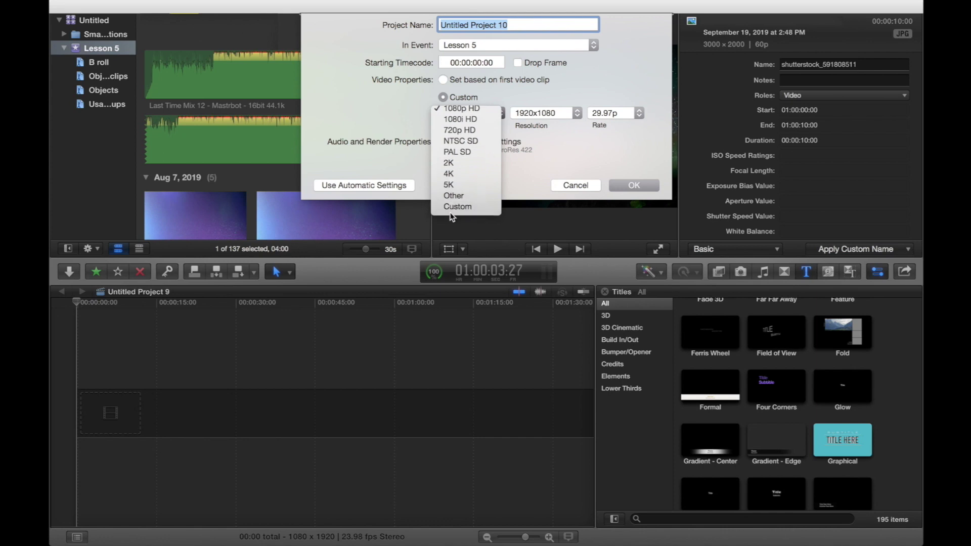
Create a custom-format vertical project at 1080 x 1920 and 23.98p in the Lesson 5 event
click(533, 112)
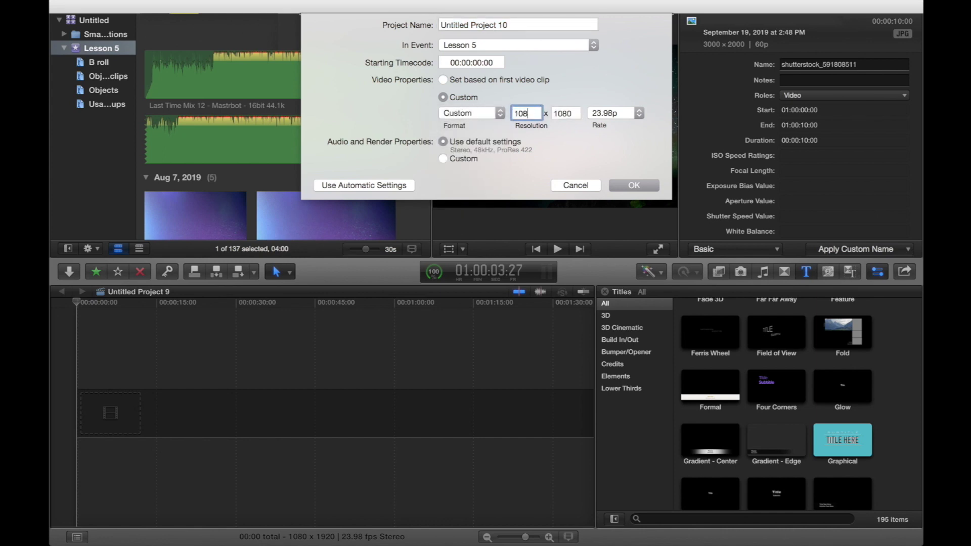
key(Tab)
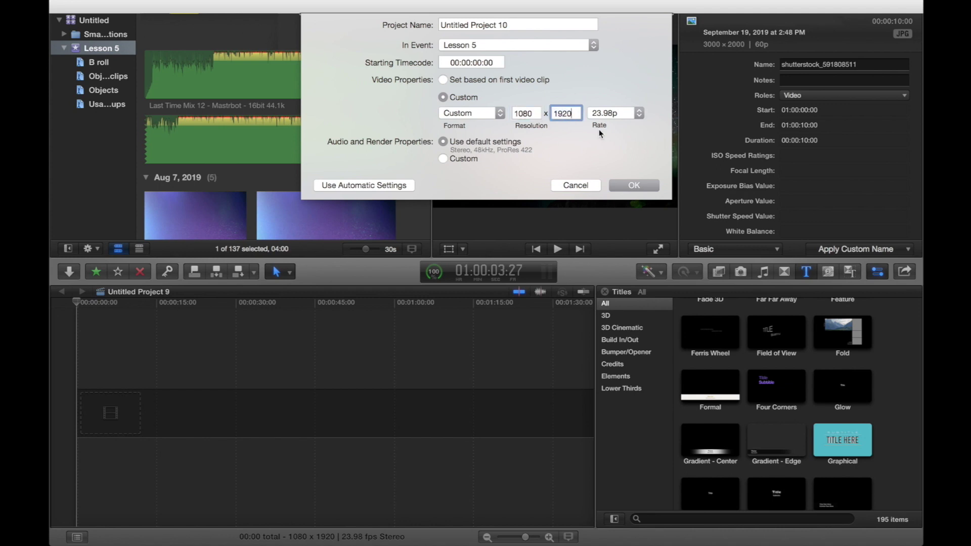
click(638, 183)
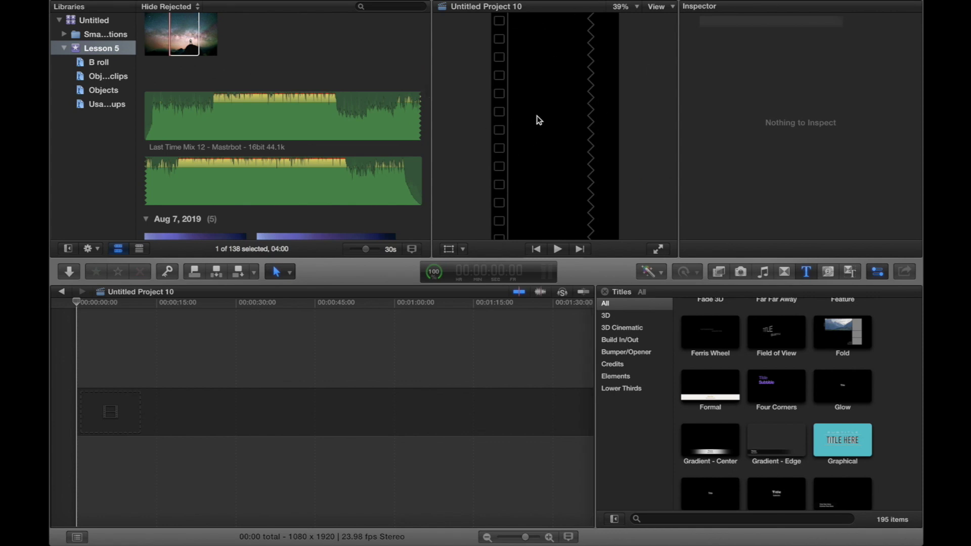
Add the selected range of the starry-sky photo to the timeline as the first clip and play it back
click(194, 42)
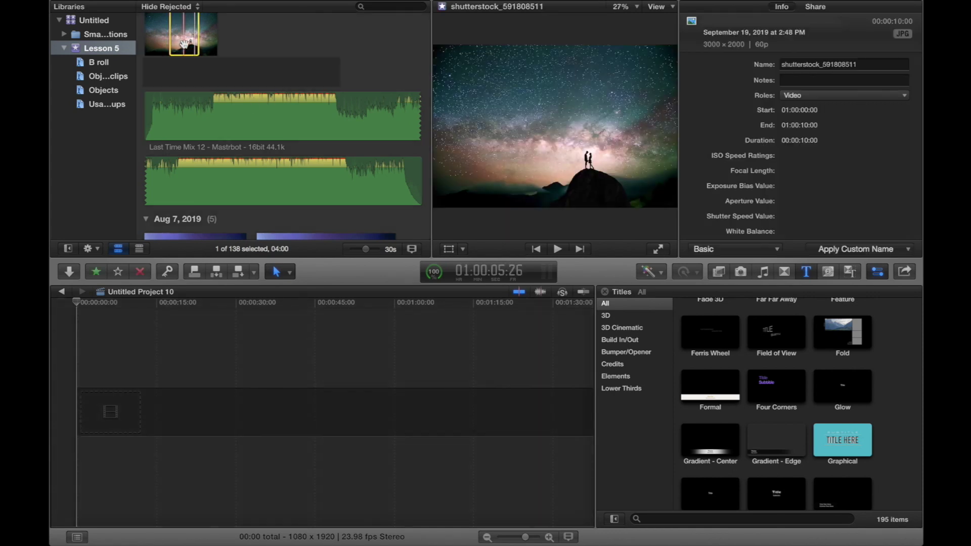
drag(196, 259, 135, 374)
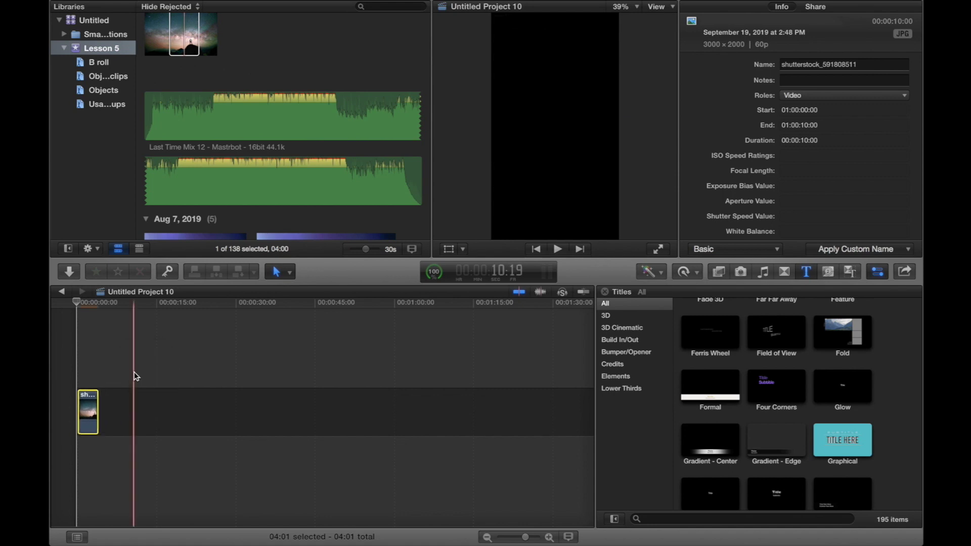
key(space)
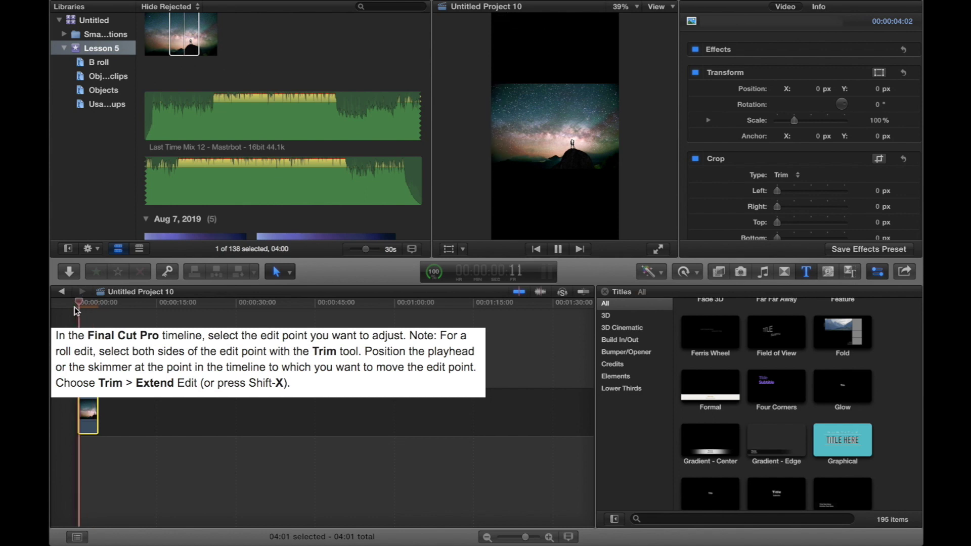
key(space)
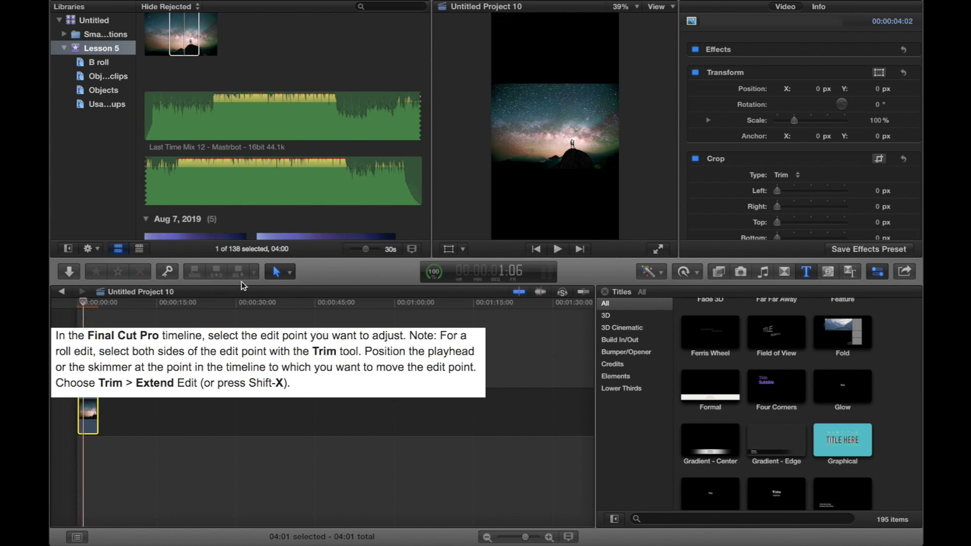
Scale the photo to about 306% and reposition it to about X 10, Y -87 px so it fills the vertical frame
click(448, 250)
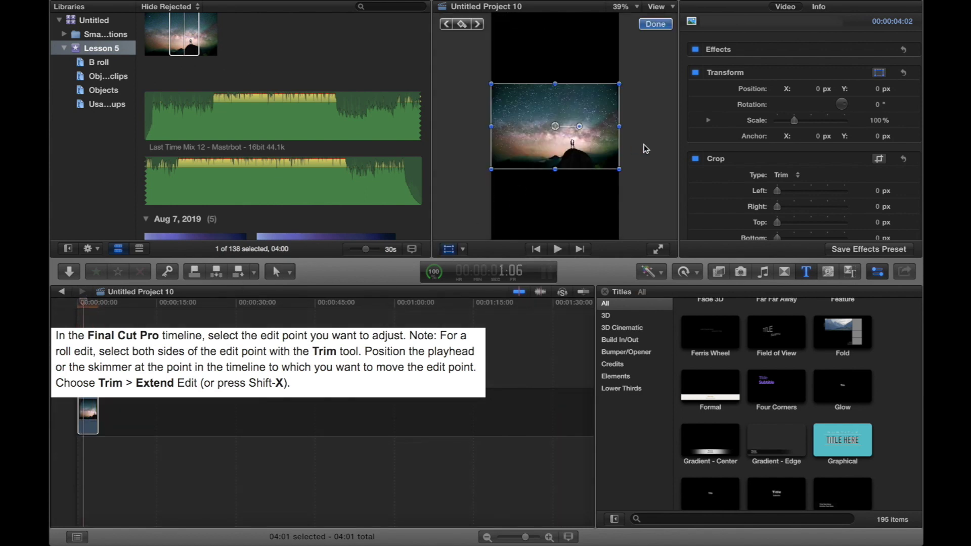
drag(619, 171, 657, 252)
drag(554, 139, 572, 159)
drag(80, 313, 84, 312)
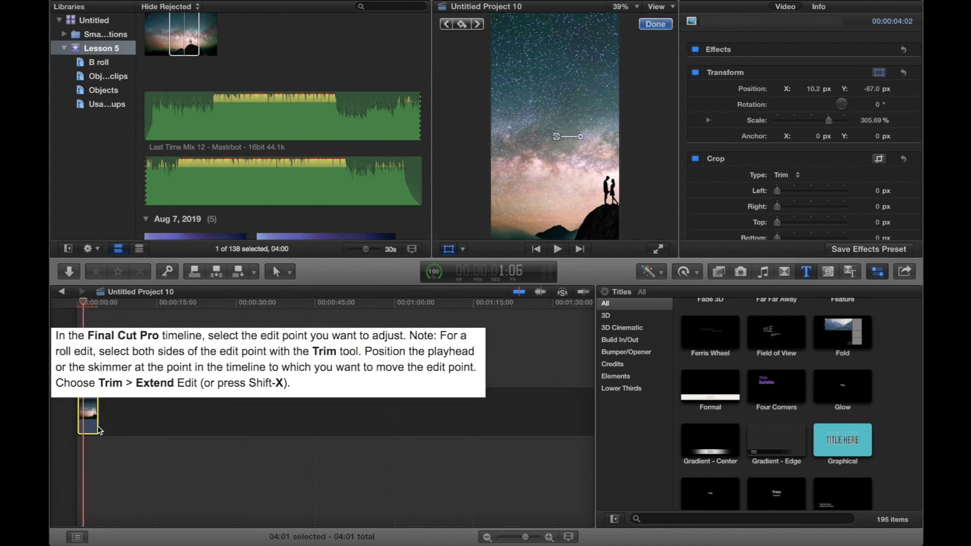
Extend the end of the photo clip to about 15 seconds and play back its last part
drag(98, 429, 153, 423)
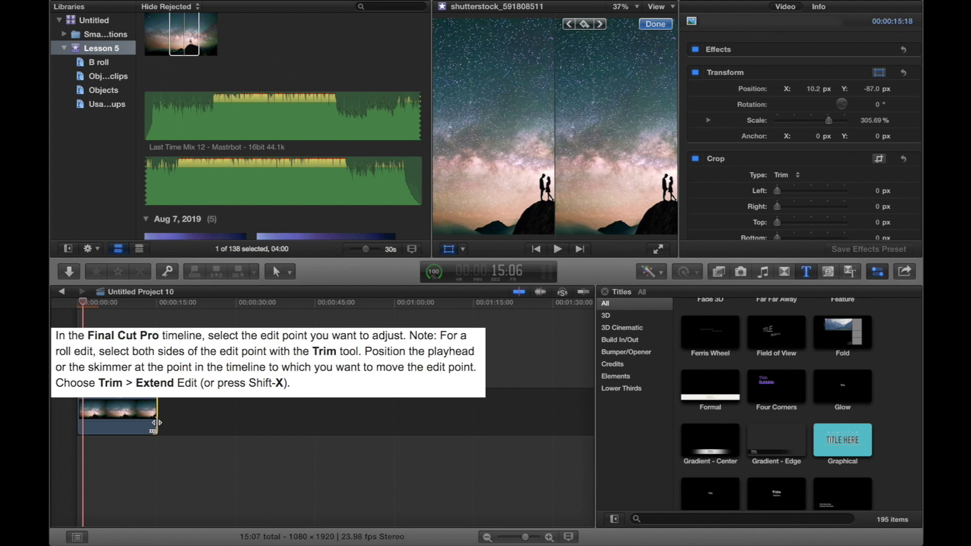
drag(154, 422, 155, 424)
click(144, 306)
key(space)
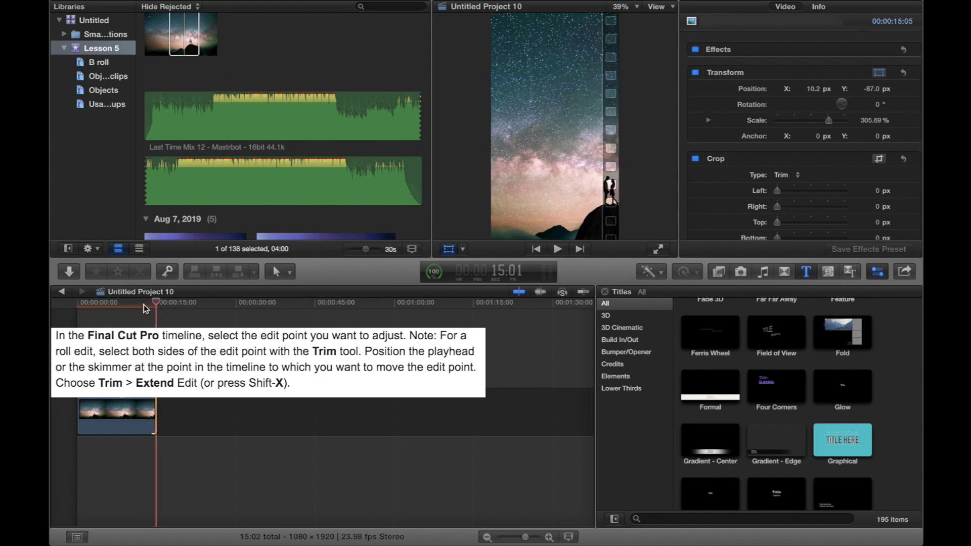
Trim the end of the photo clip to about 14:20 and check it from the start of the timeline
click(157, 430)
key(super+equal)
drag(160, 431, 153, 428)
key(super+minus)
click(78, 306)
key(space)
click(78, 307)
Add the Glow title above the photo clip, align its end with the photo's end, and preview the animation
click(821, 388)
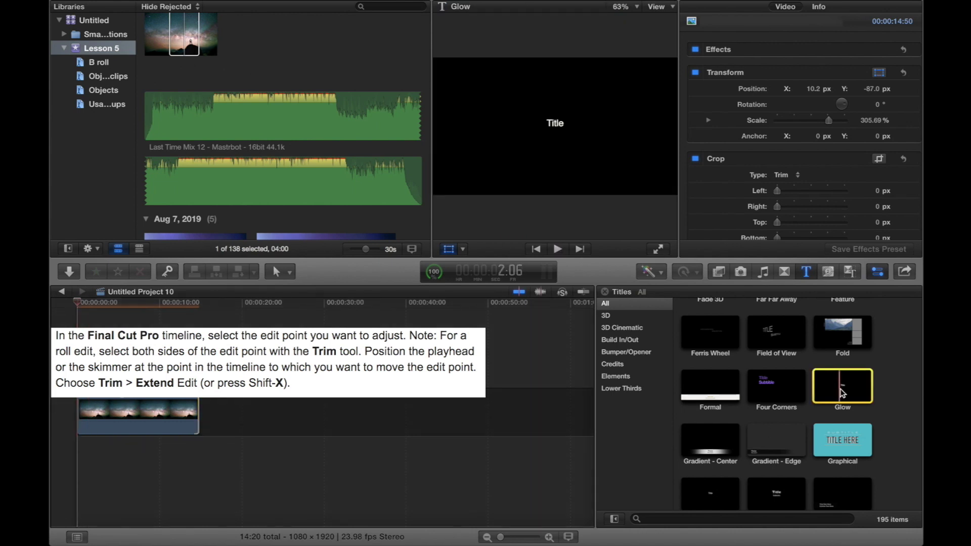
drag(862, 394, 205, 376)
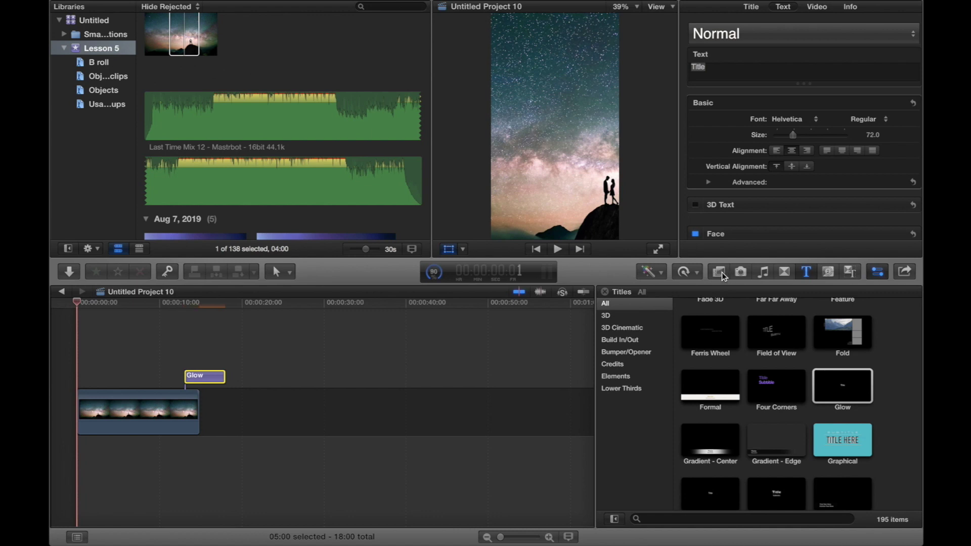
drag(205, 378, 179, 380)
click(156, 305)
key(space)
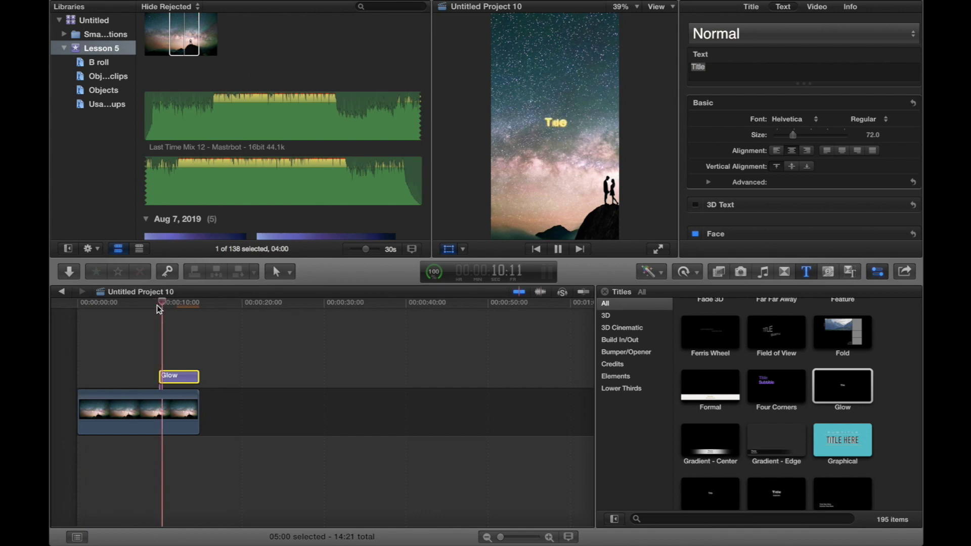
key(space)
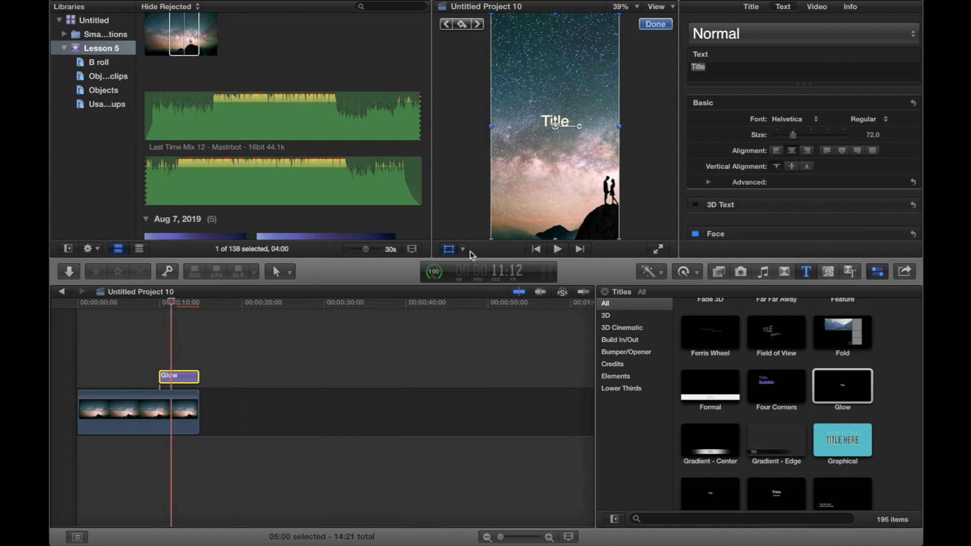
Change the Glow title's text to "SWIPE UP" and preview it
click(713, 71)
text(SWIPE UP)
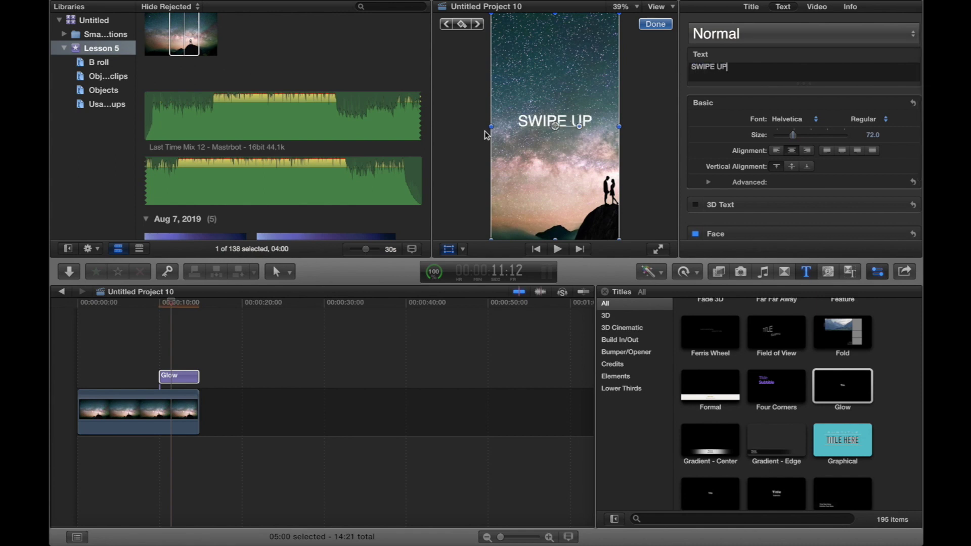
click(144, 345)
click(159, 303)
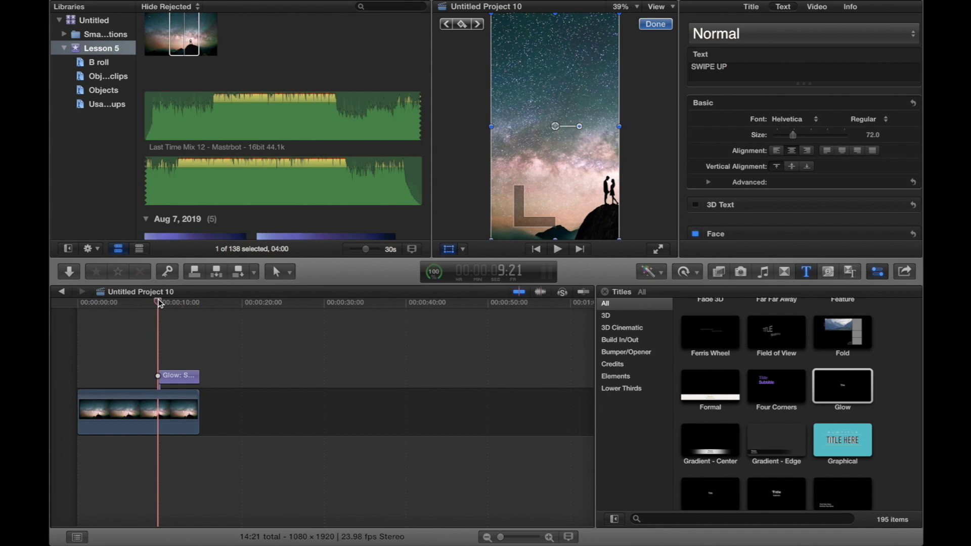
click(166, 305)
key(space)
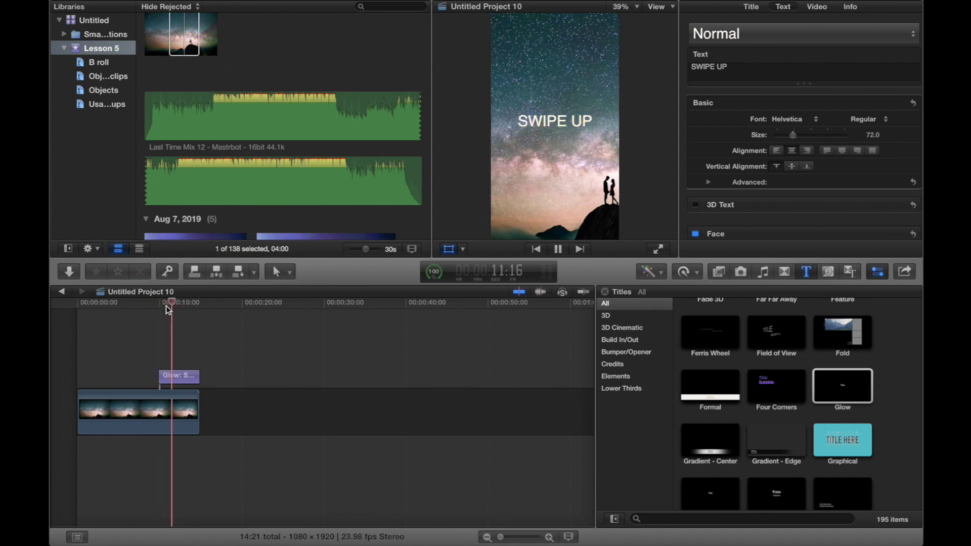
key(space)
Move the "SWIPE UP" title up near the top of the video frame and preview it
click(166, 305)
drag(527, 147, 559, 80)
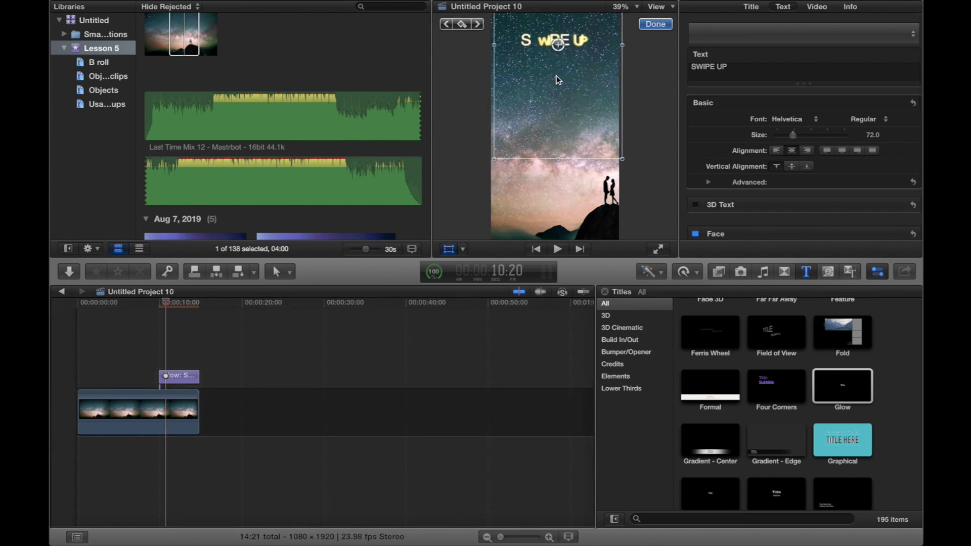
key(space)
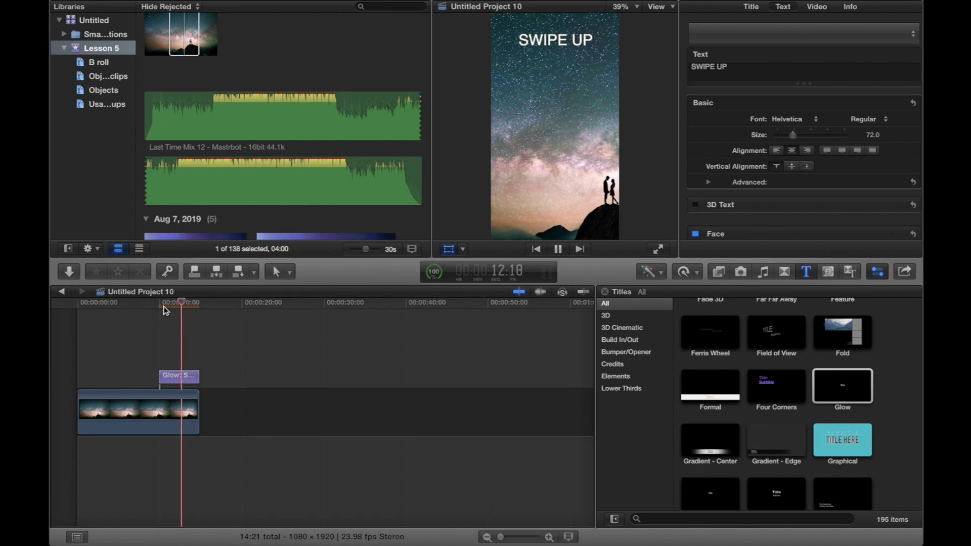
key(space)
click(164, 306)
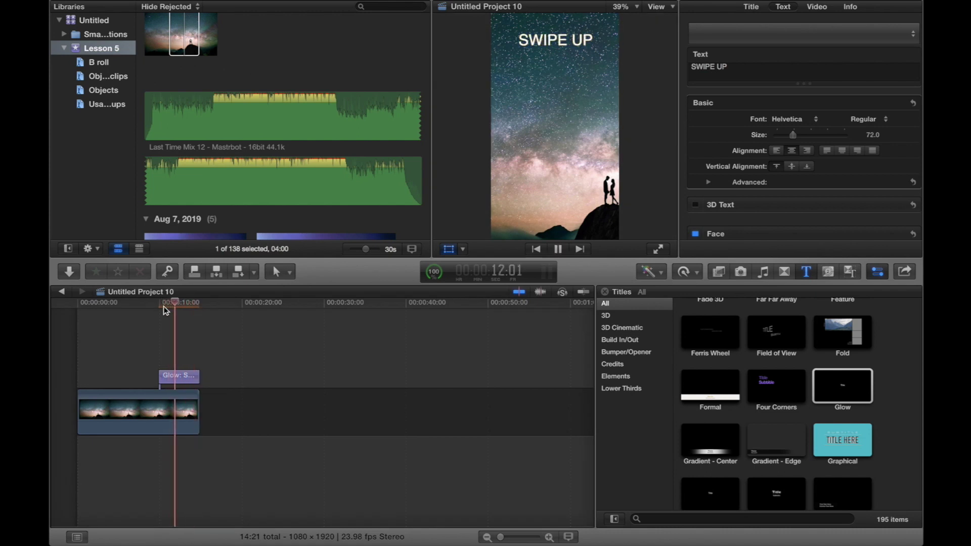
key(space)
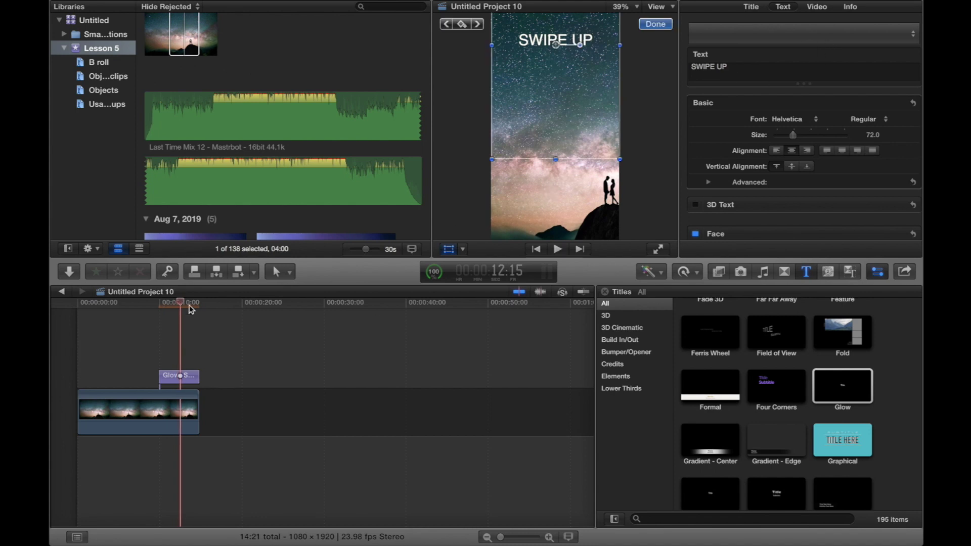
click(169, 378)
right_click(169, 378)
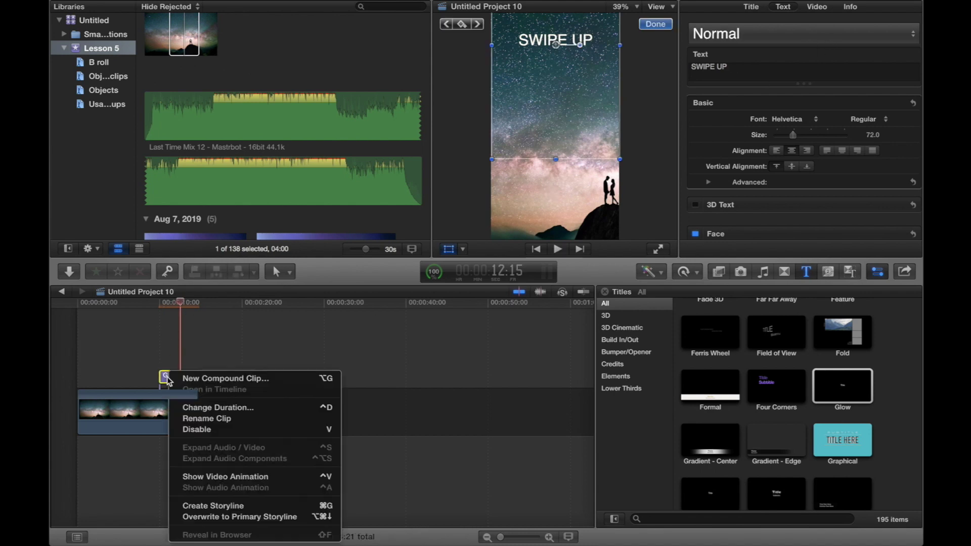
click(199, 345)
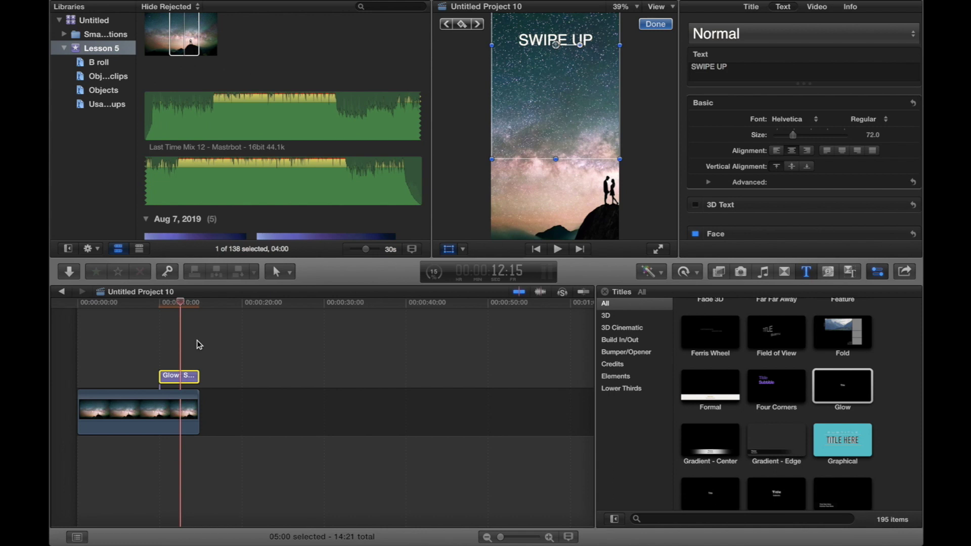
Duplicate the "SWIPE UP" title directly above the original in the timeline and preview both copies
drag(154, 303, 163, 309)
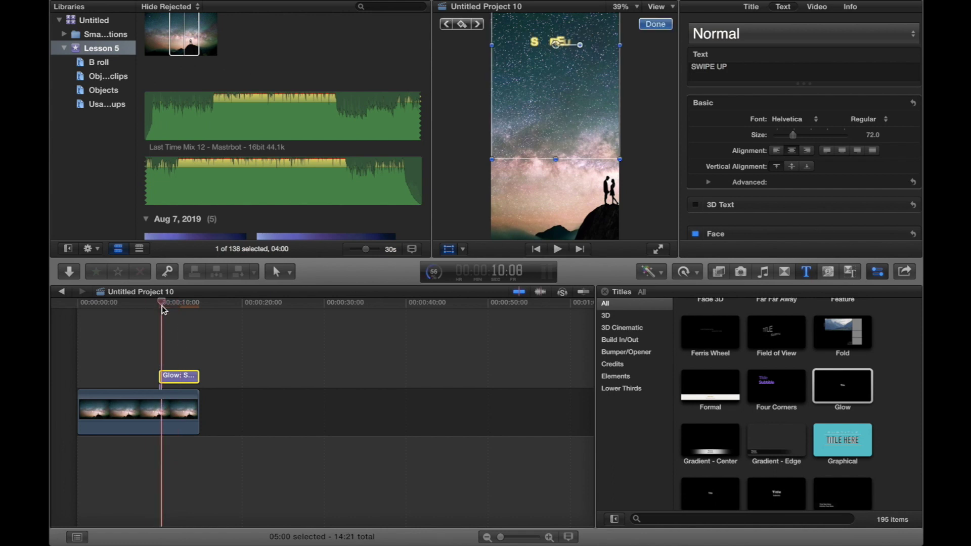
drag(186, 377, 185, 357)
click(152, 306)
key(space)
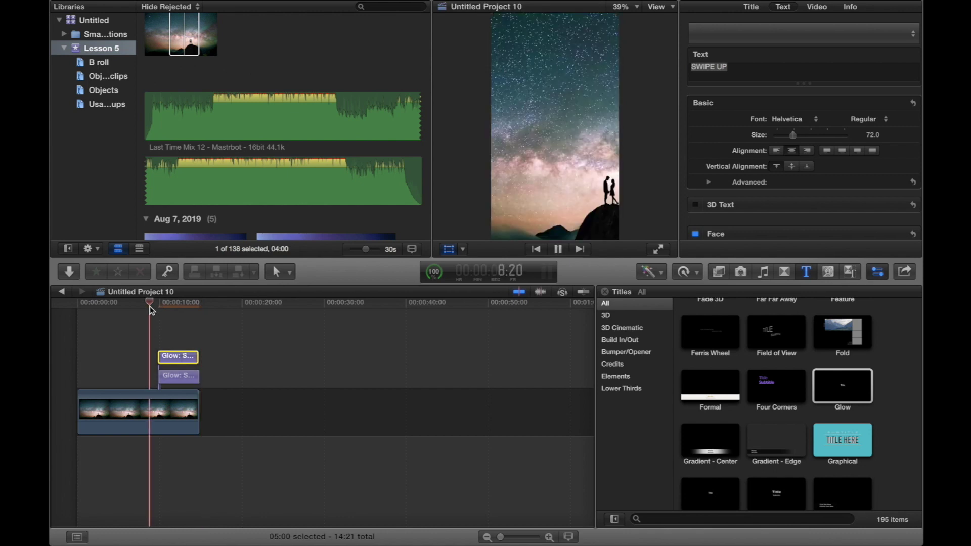
key(space)
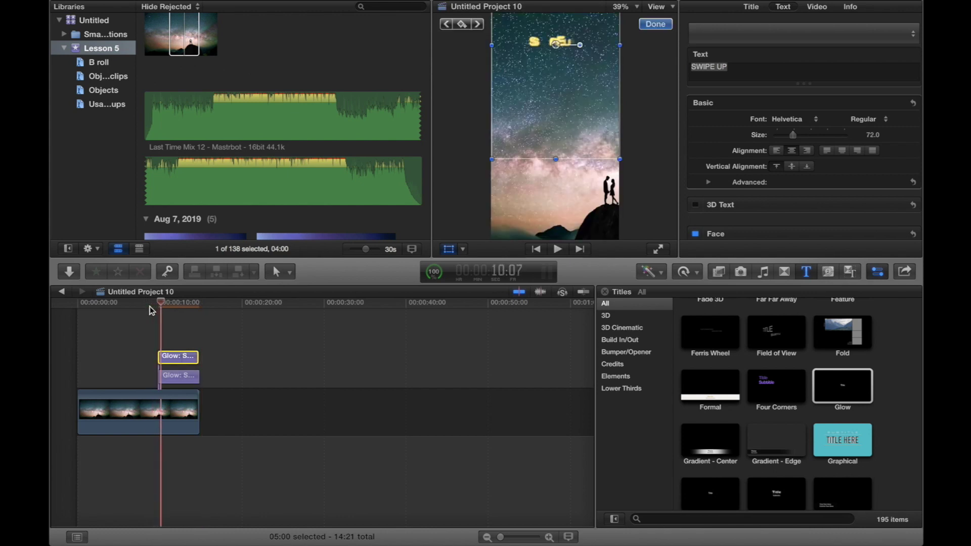
key(space)
key(space)
Change the text of the upper duplicate title to "TO SEE MY NEW VIDEO"
click(186, 361)
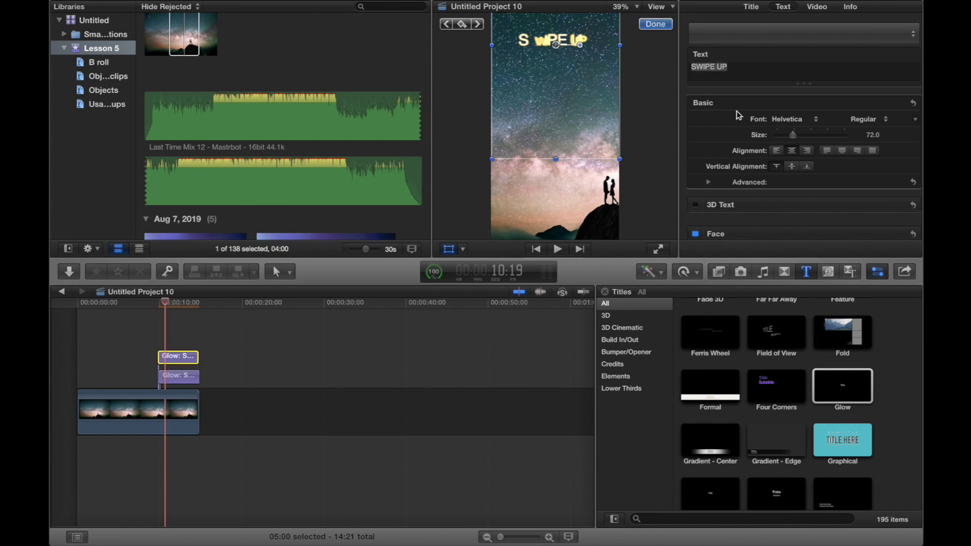
click(737, 66)
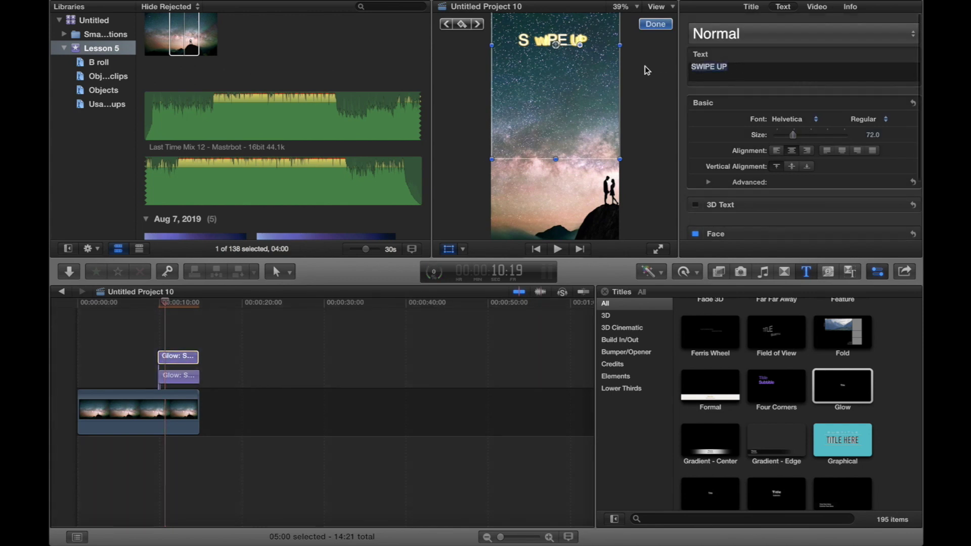
text(TO)
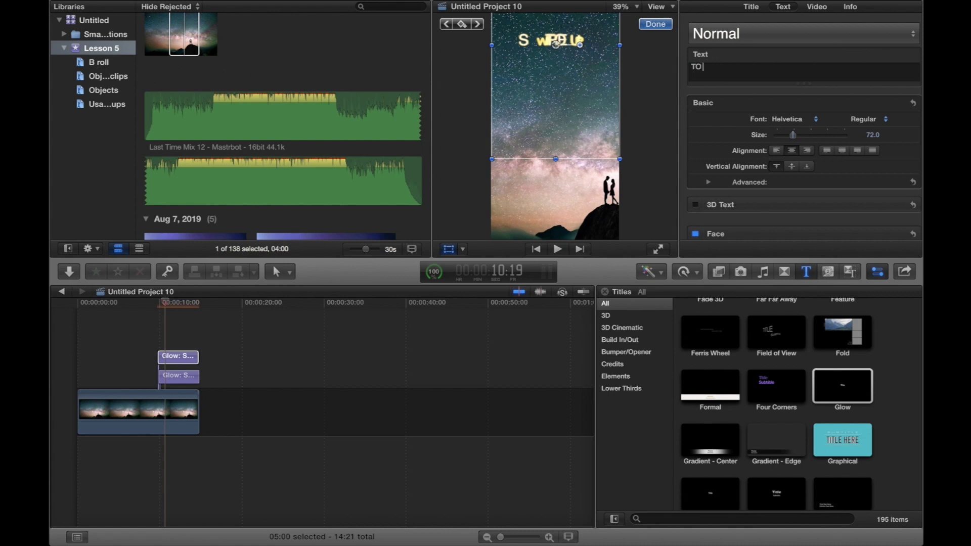
text( SEE MY NEWV)
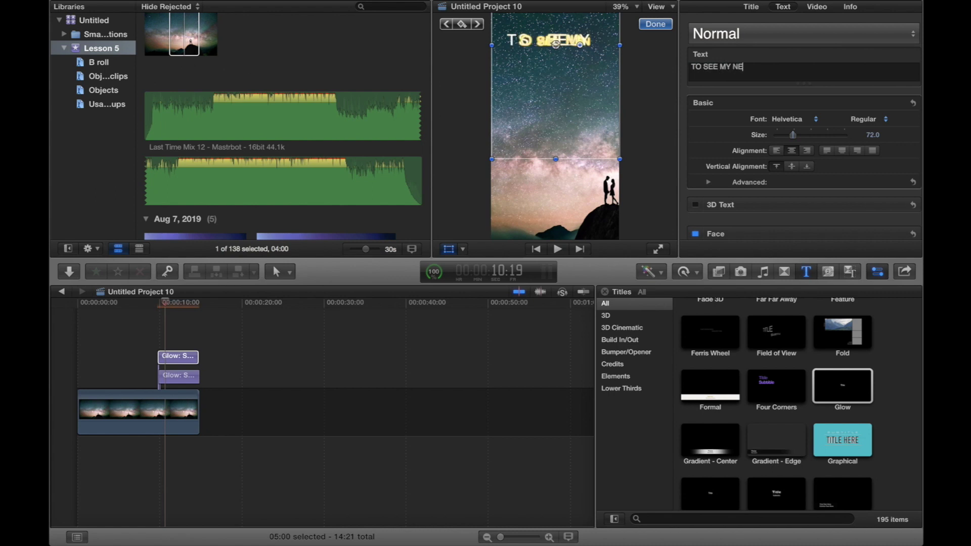
key(BackSpace)
text(VIDEO)
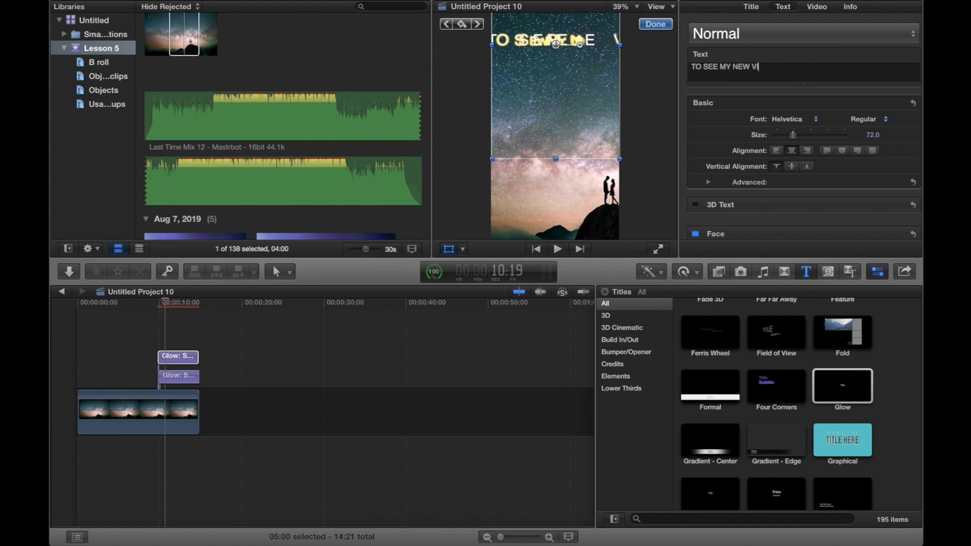
click(236, 329)
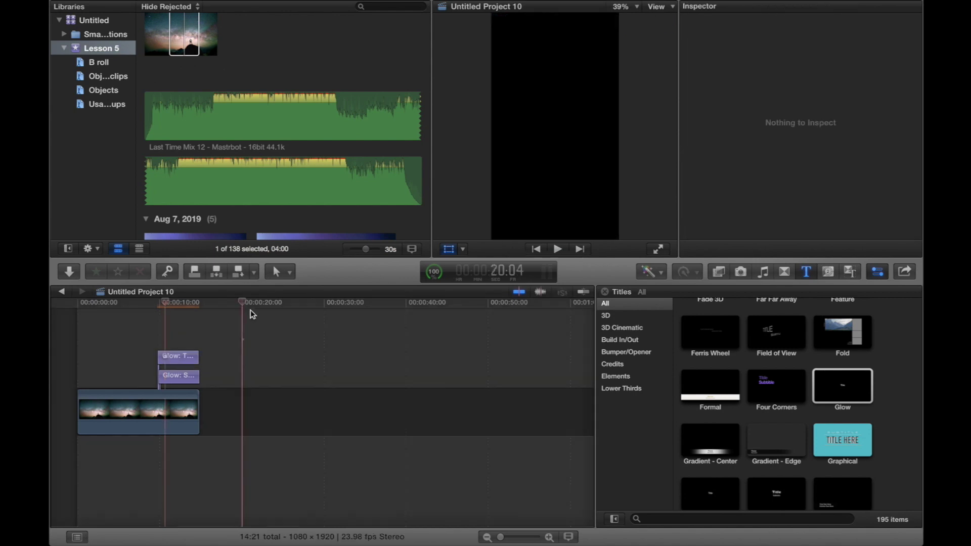
Move the "TO SEE MY NEW VIDEO" title down in the frame so it sits below "SWIPE UP"
click(174, 310)
drag(174, 310, 175, 311)
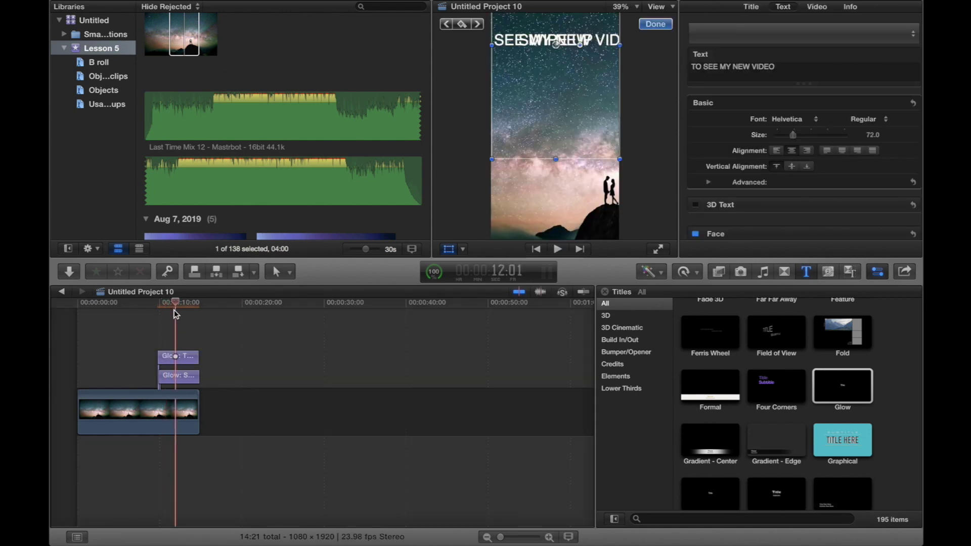
click(178, 356)
drag(590, 82, 590, 144)
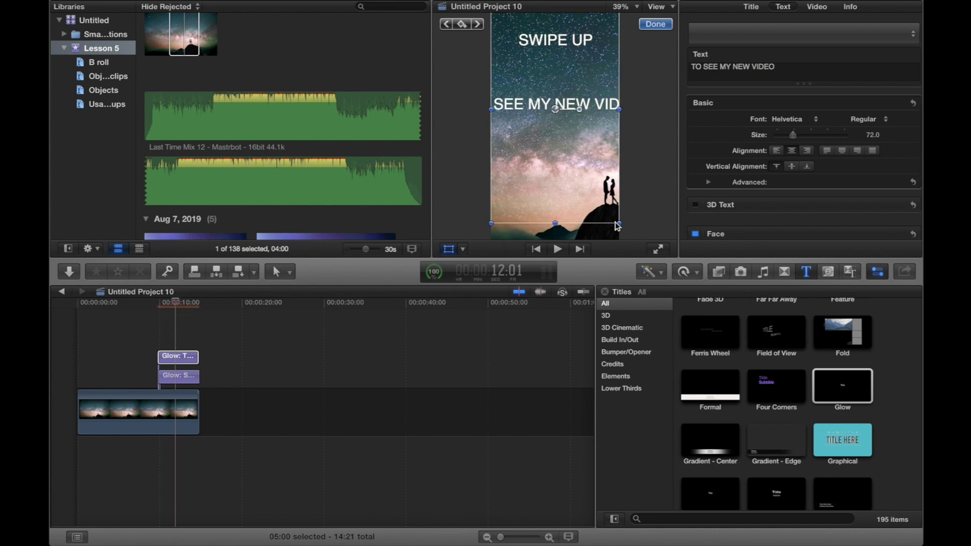
Set the "TO SEE MY NEW VIDEO" title's text size to 52, move it near the bottom of the frame and preview it
drag(622, 227, 603, 204)
drag(584, 161, 581, 162)
drag(793, 135, 791, 141)
mouse_move(566, 159)
mouse_down()
mouse_move(557, 250)
mouse_move(564, 168)
mouse_up()
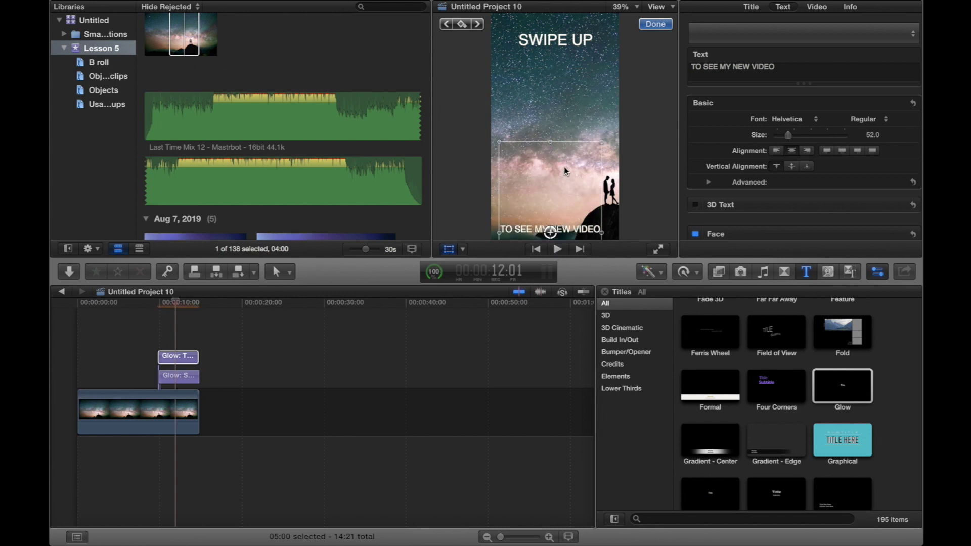
click(150, 316)
key(space)
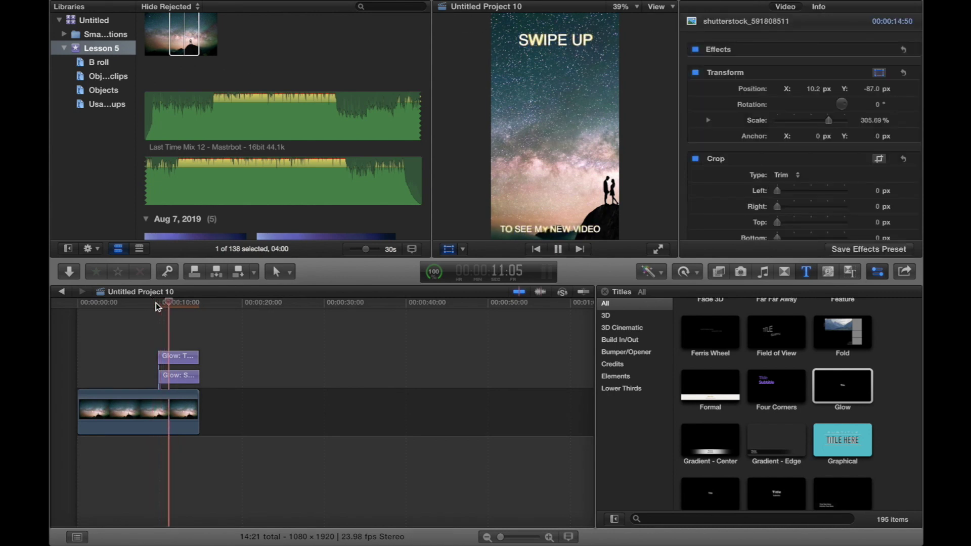
Move the "TO SEE MY NEW VIDEO" title up so it sits level and centred just beneath "SWIPE UP"
click(556, 228)
drag(565, 210, 565, 193)
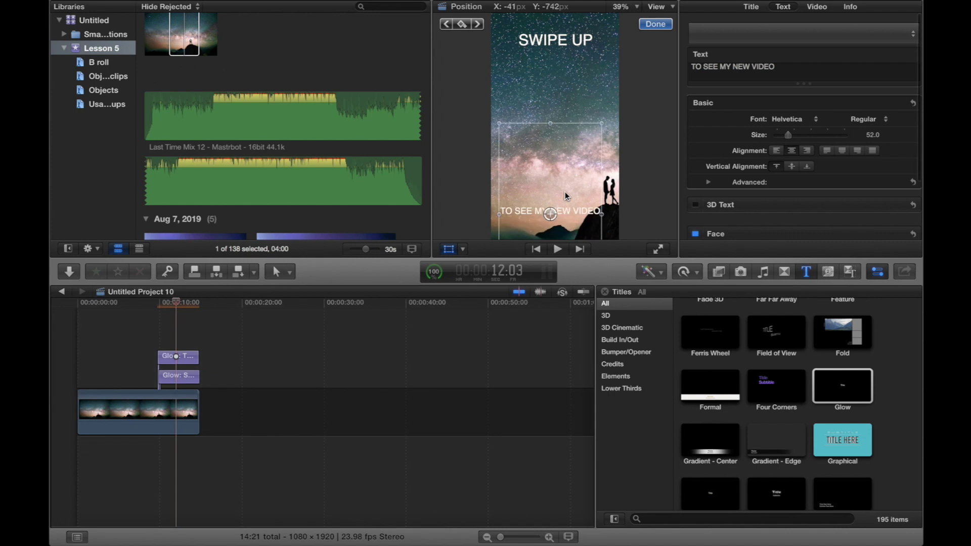
click(565, 40)
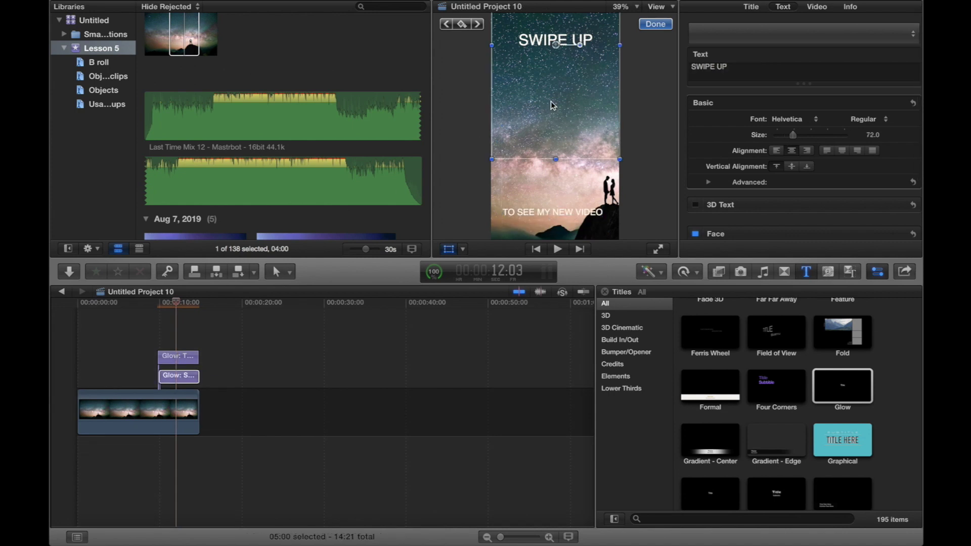
click(581, 212)
drag(581, 213, 558, 116)
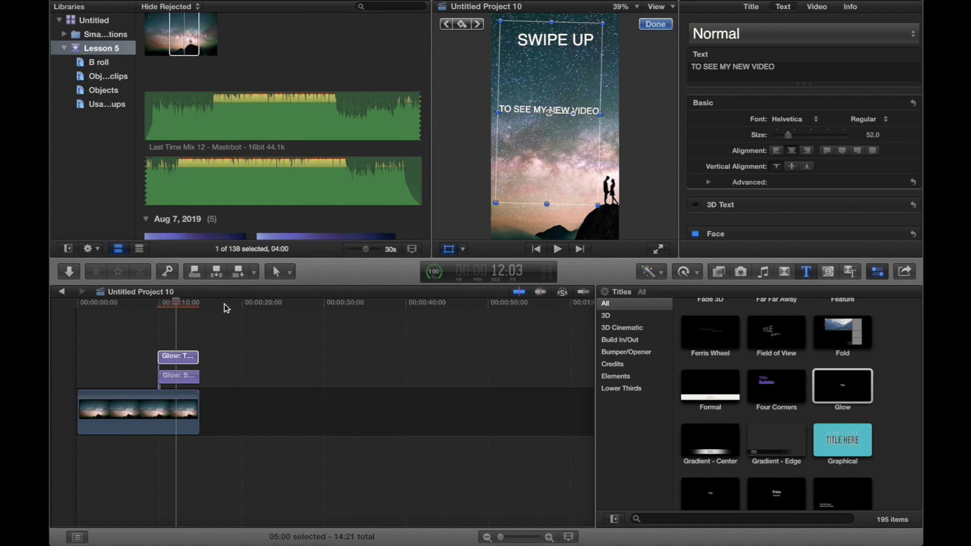
drag(552, 116, 580, 80)
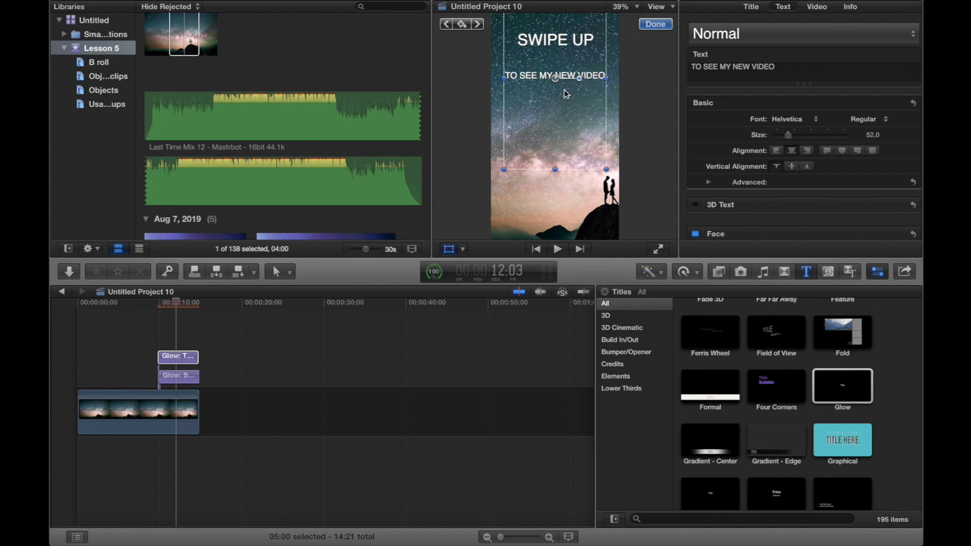
Play back the story from the start and around the titles to check both text animations
drag(154, 307, 78, 304)
key(space)
click(151, 305)
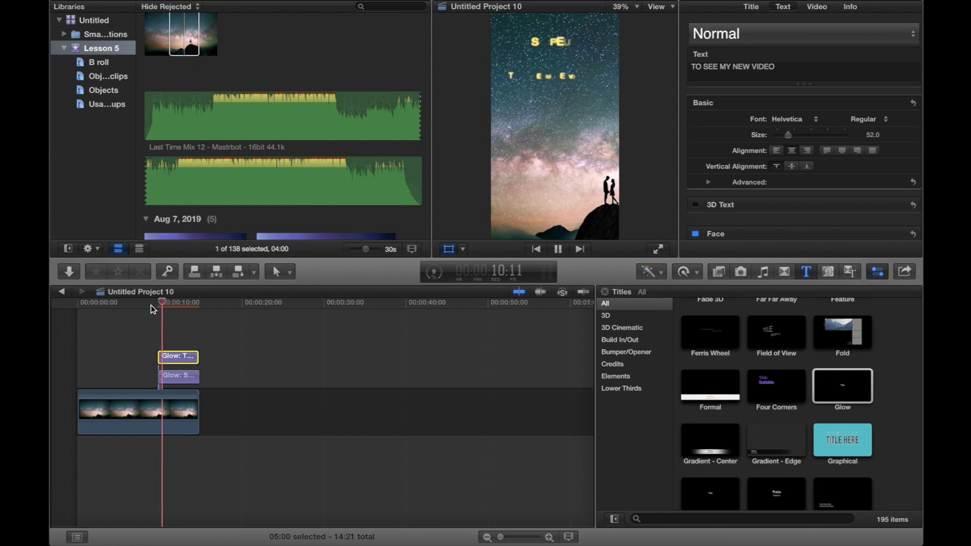
key(space)
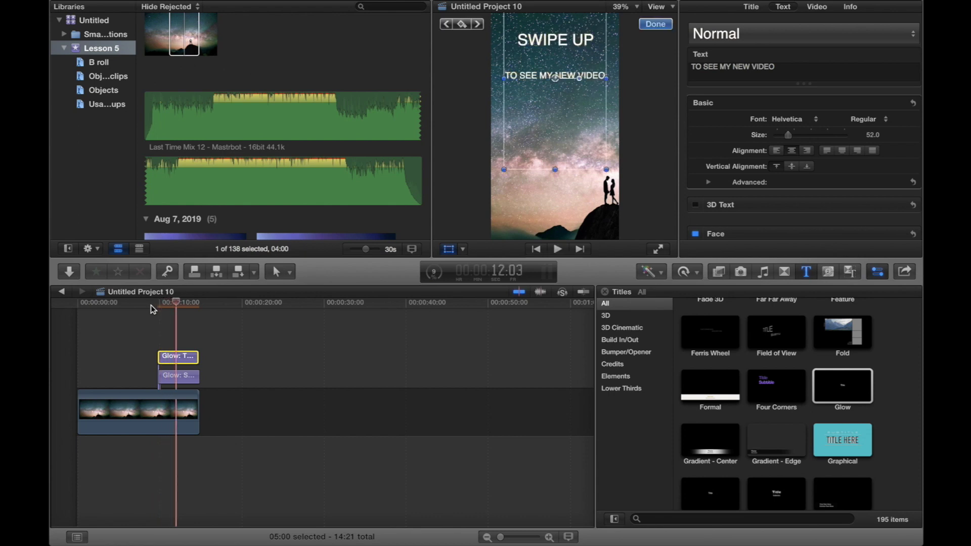
click(184, 308)
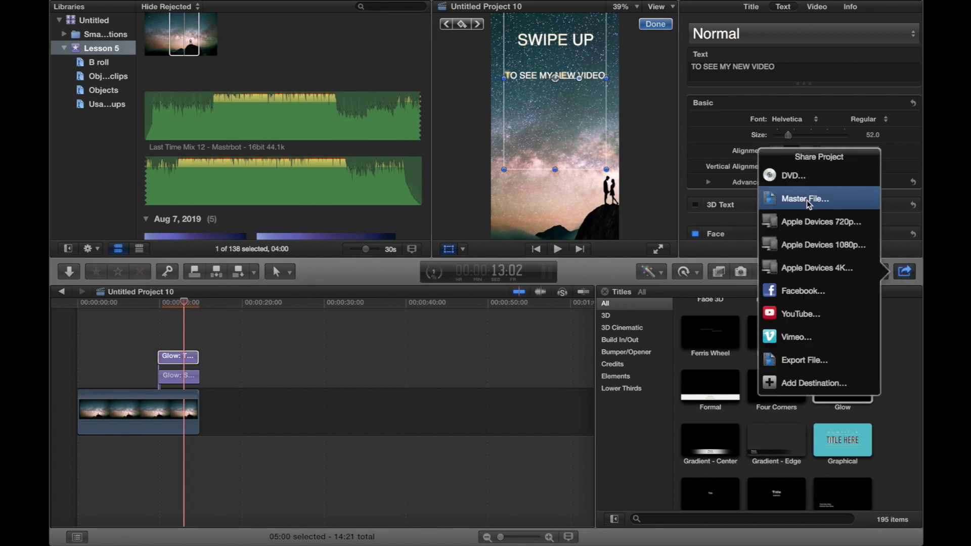
Set up a Master File export of the project with the title "Swipe Up Vid 2020"
click(806, 199)
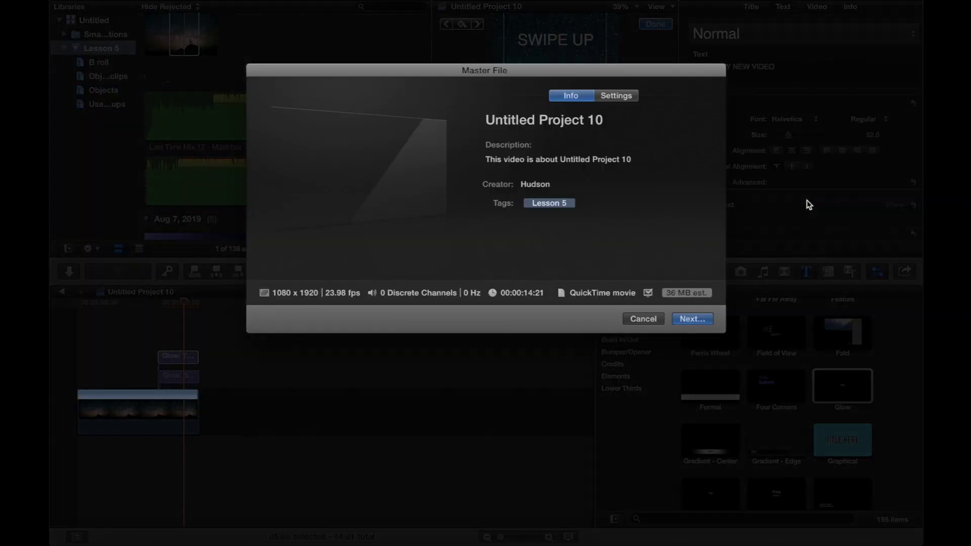
drag(589, 123, 434, 121)
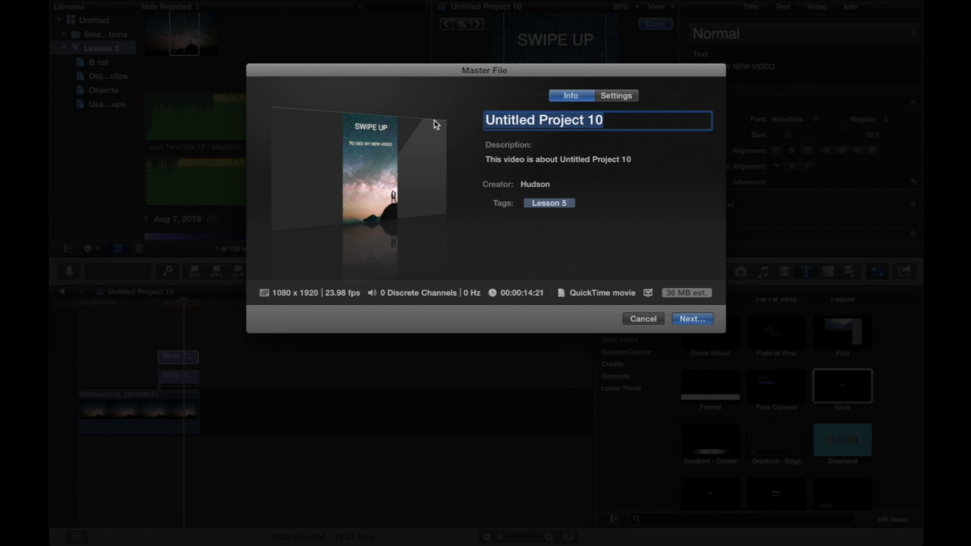
text(Swipe Up Vid 2020)
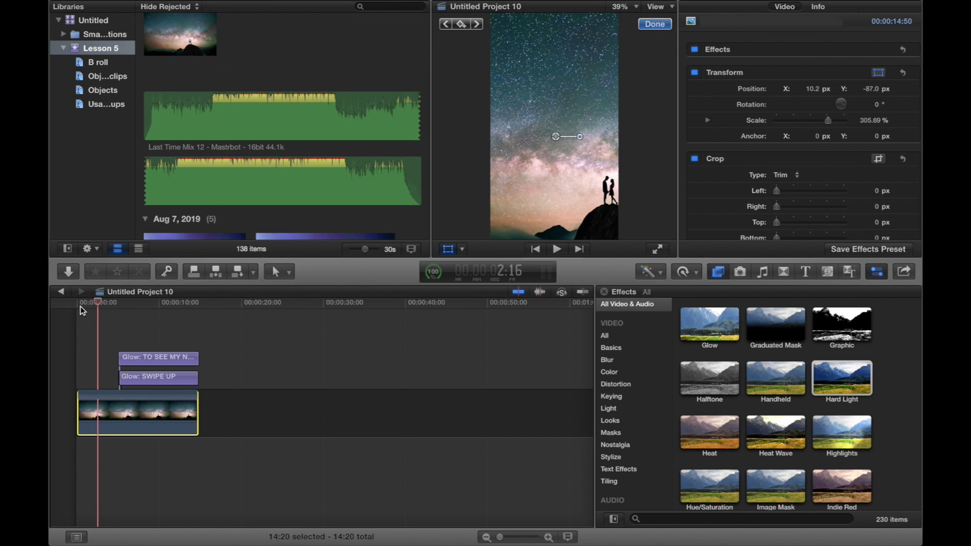
Play the project from the beginning and from just before the titles to review their timing
click(78, 305)
key(space)
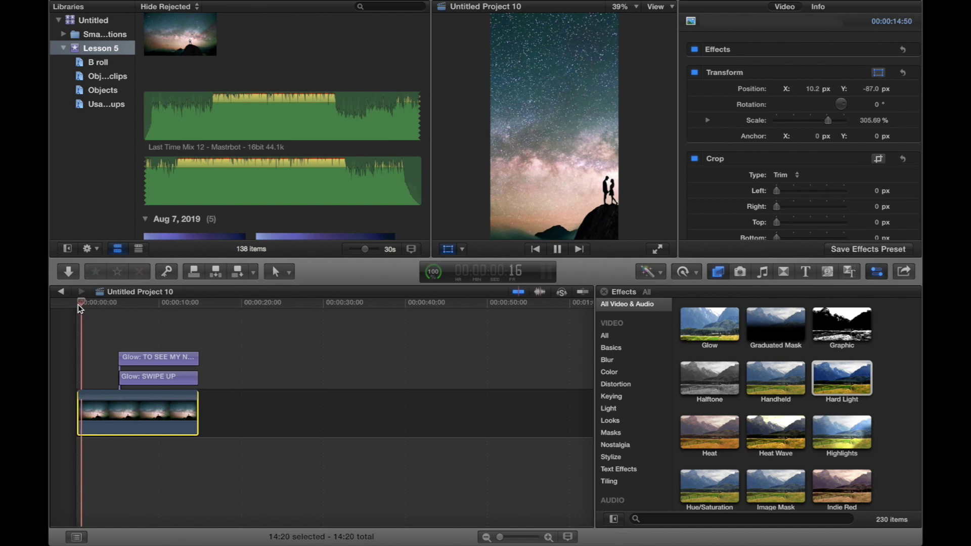
click(117, 305)
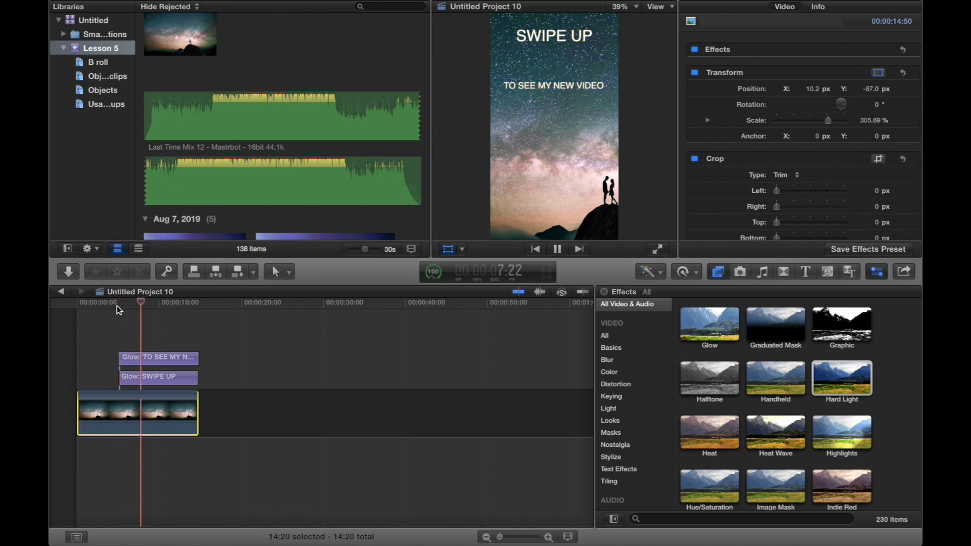
key(space)
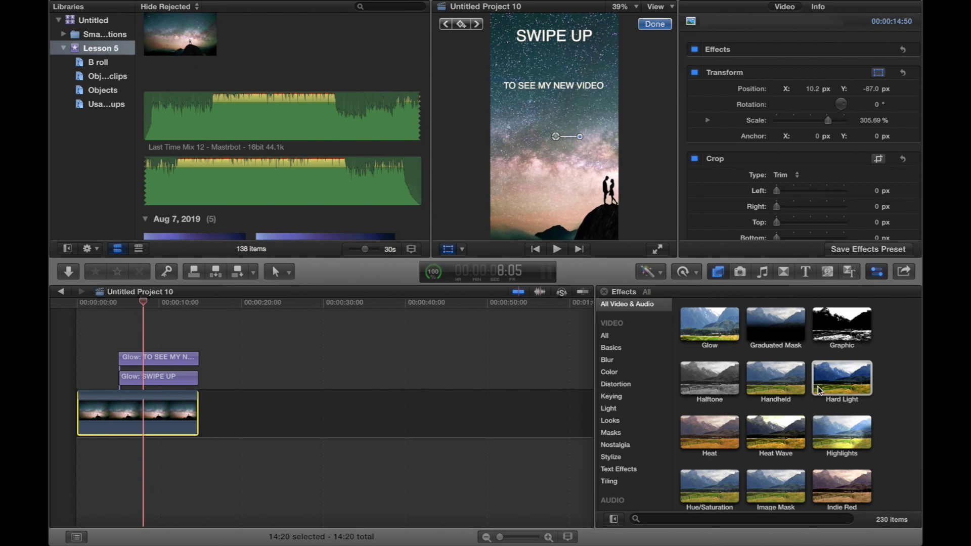
Apply the Hard Light effect to the photo clip and preview it with the titles
click(834, 385)
drag(834, 385, 136, 412)
click(112, 305)
key(space)
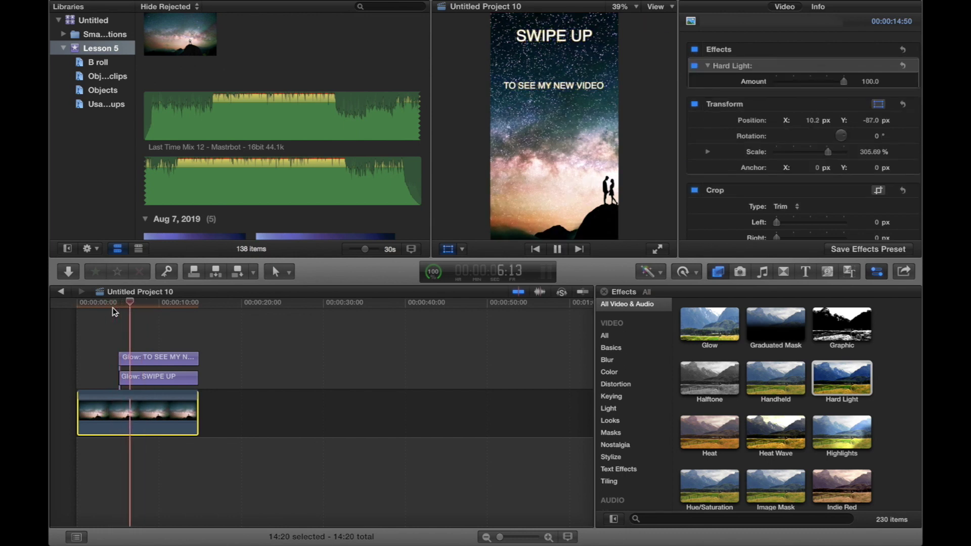
key(space)
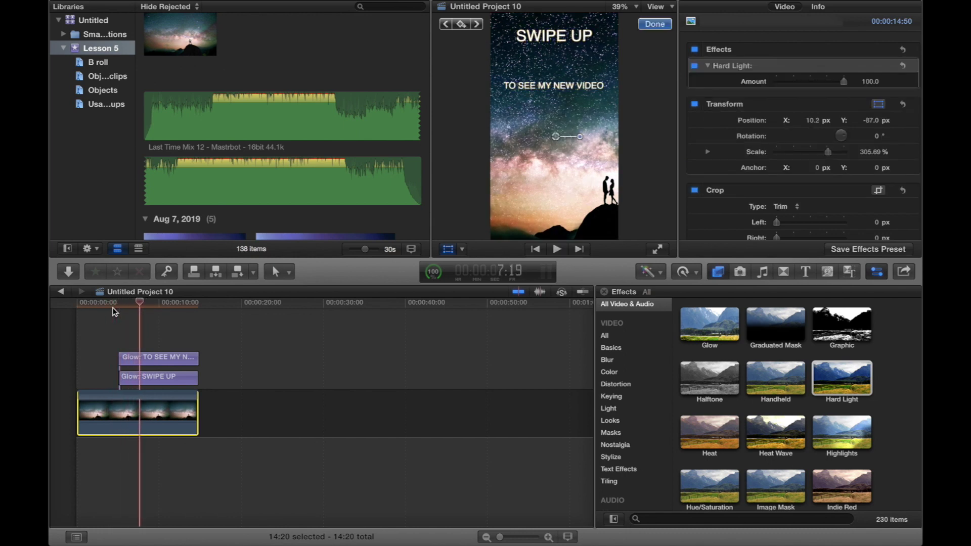
Add the Highlights effect to the photo clip and play back the result
click(765, 423)
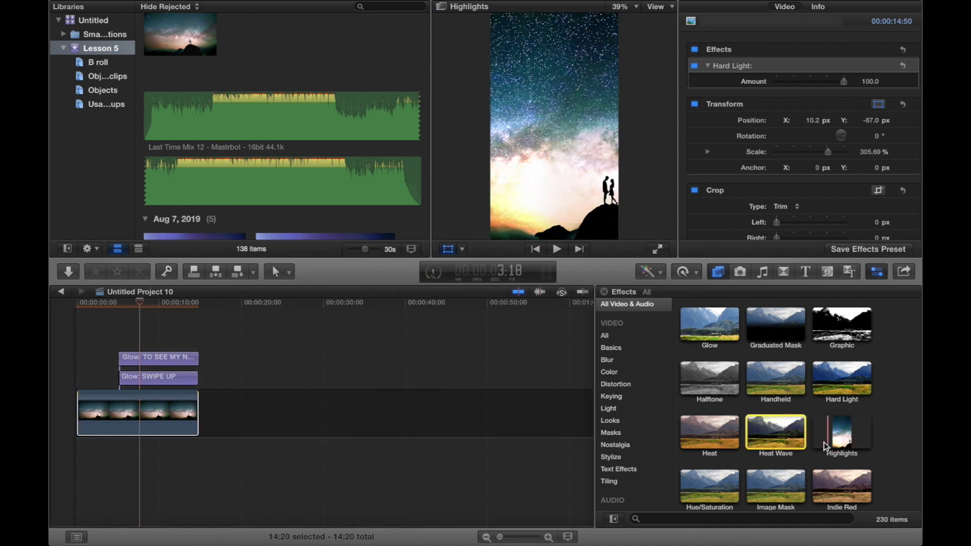
drag(842, 445, 151, 416)
click(115, 308)
key(space)
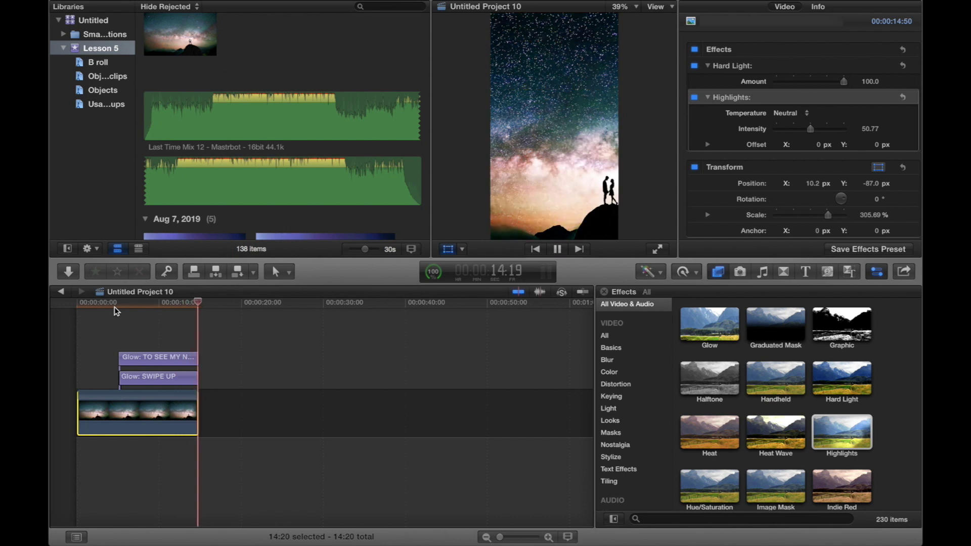
click(85, 309)
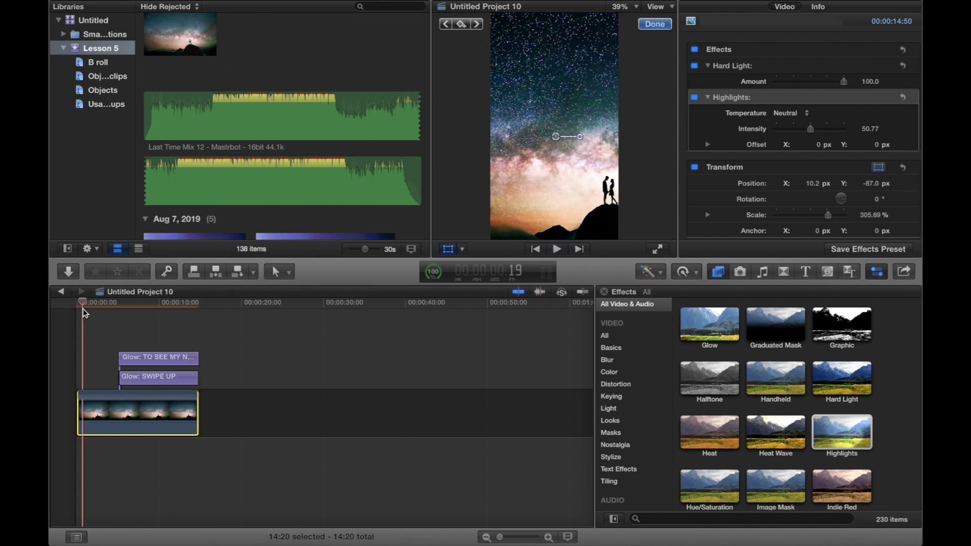
Open the Master File export for the finished project, using the title "Swipe Up Vid 2020"
click(904, 271)
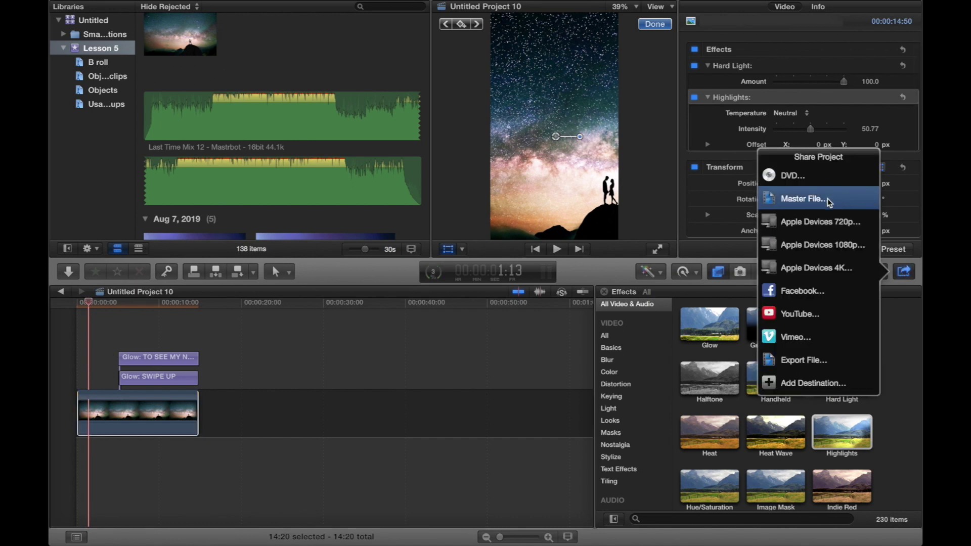
click(827, 198)
click(617, 117)
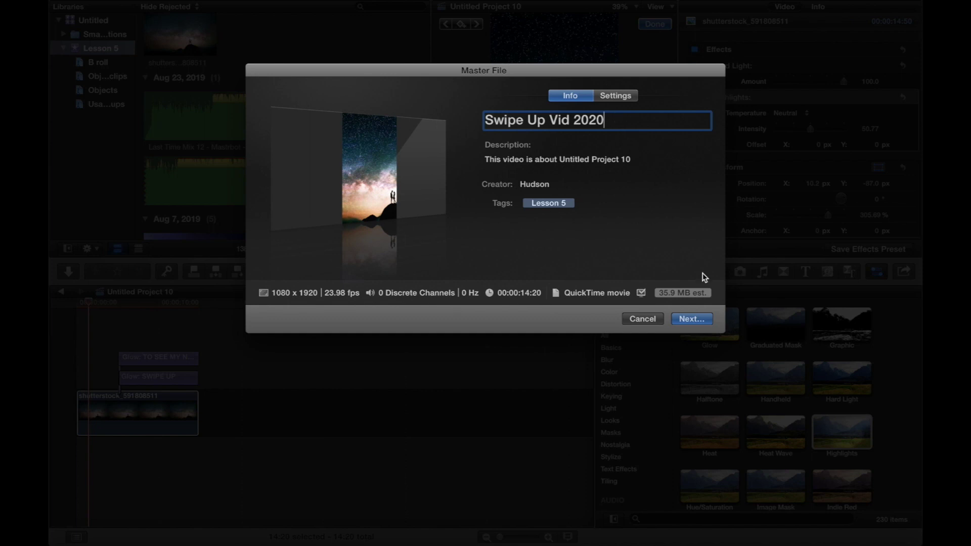